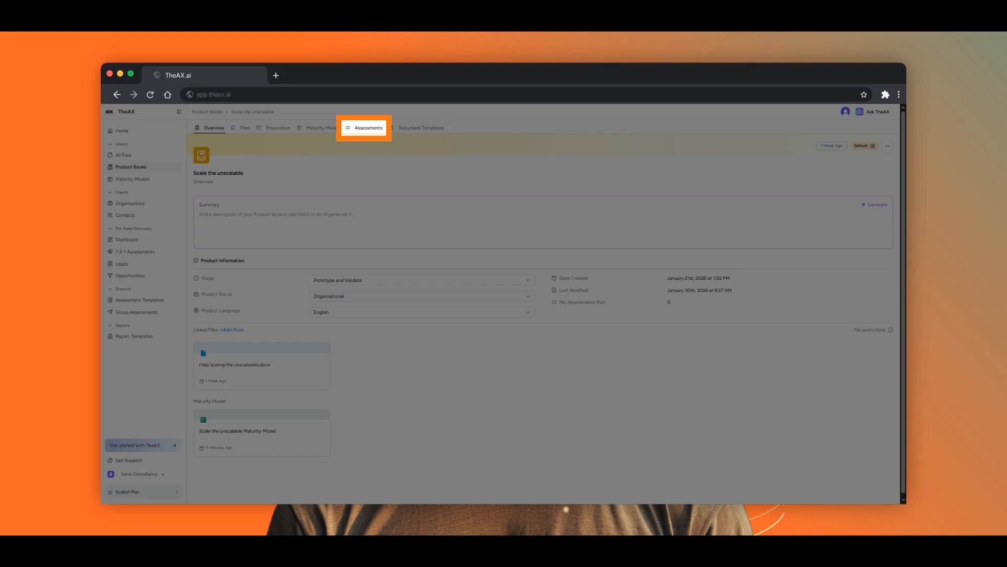
- Open the 'Scale the unscalable' product book's Assessments list to begin a new 1-2-1 assessment
click(365, 128)
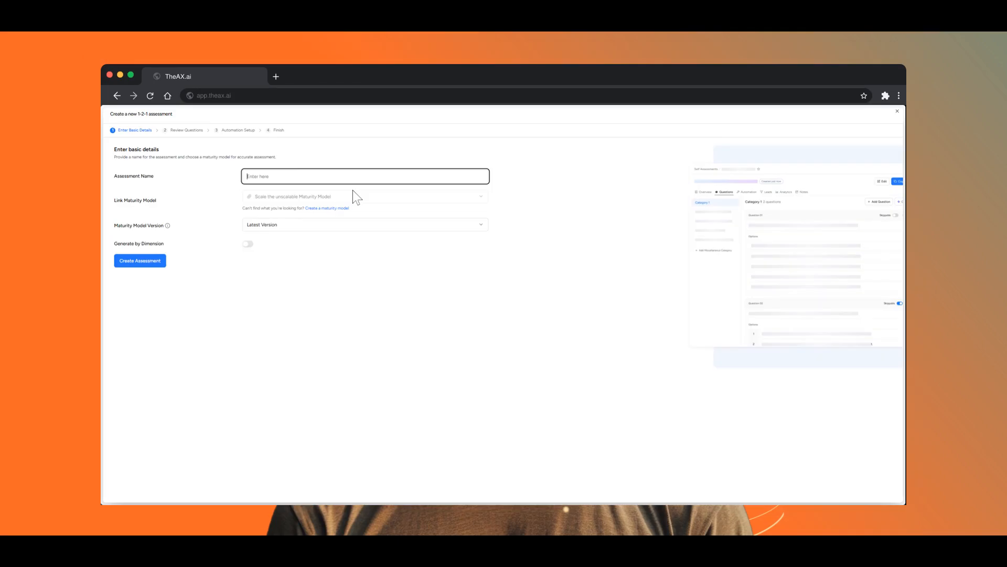
- Name the new from-scratch 1-2-1 assessment 'For my latest blog'
text(For my latest bviolog)
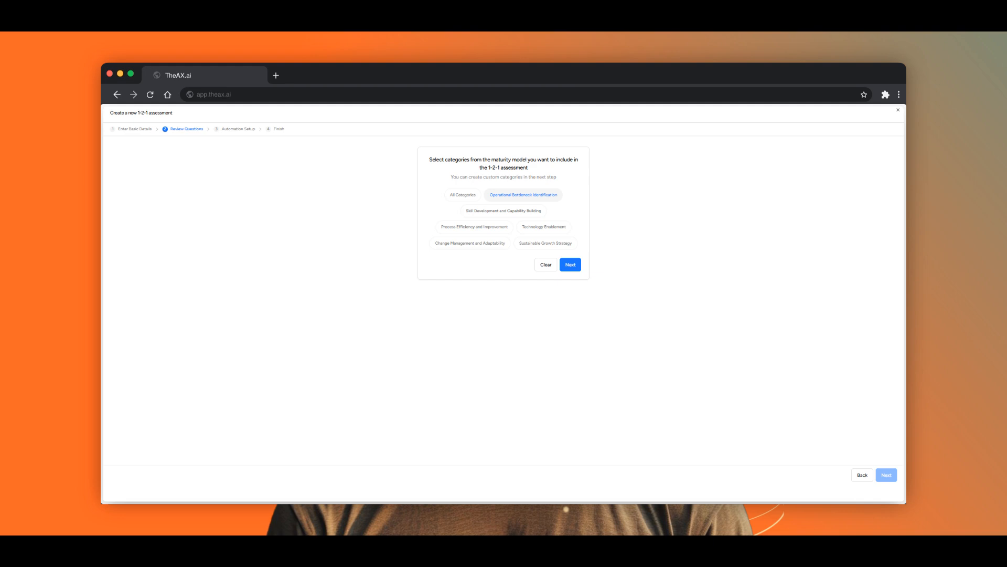
- Choose the Operational Bottleneck, Skill Development and Process Efficiency categories, then continue
click(523, 195)
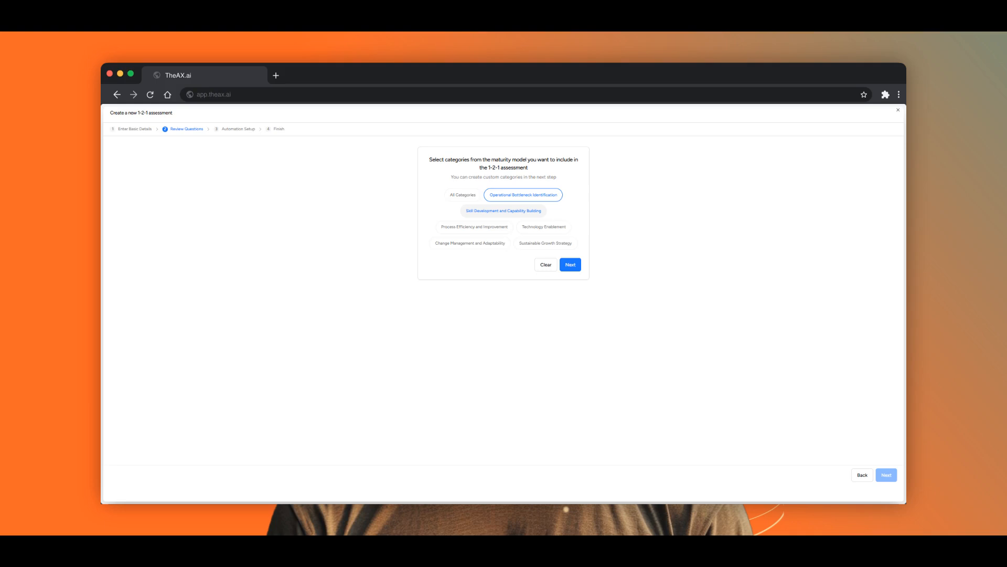
click(503, 211)
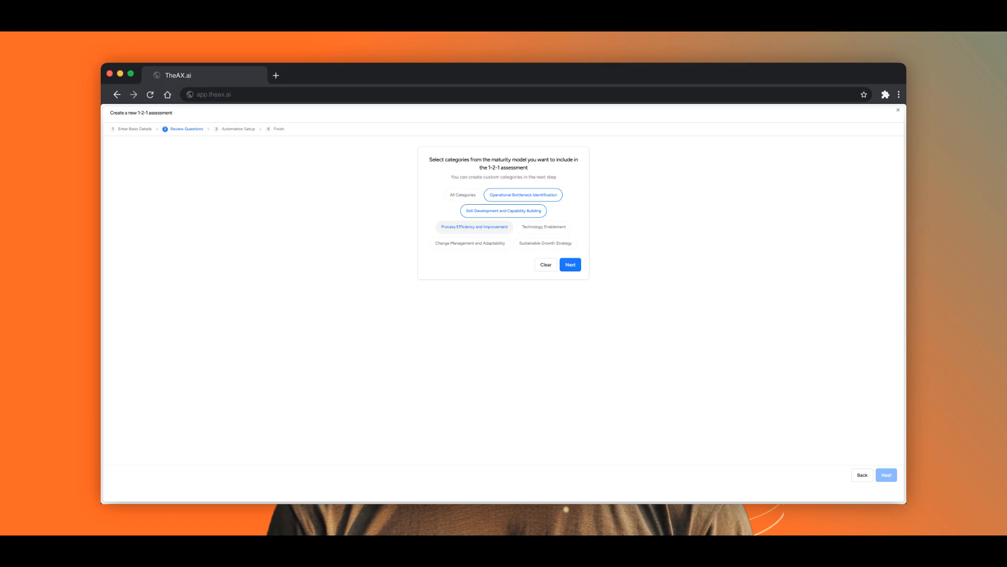
click(474, 227)
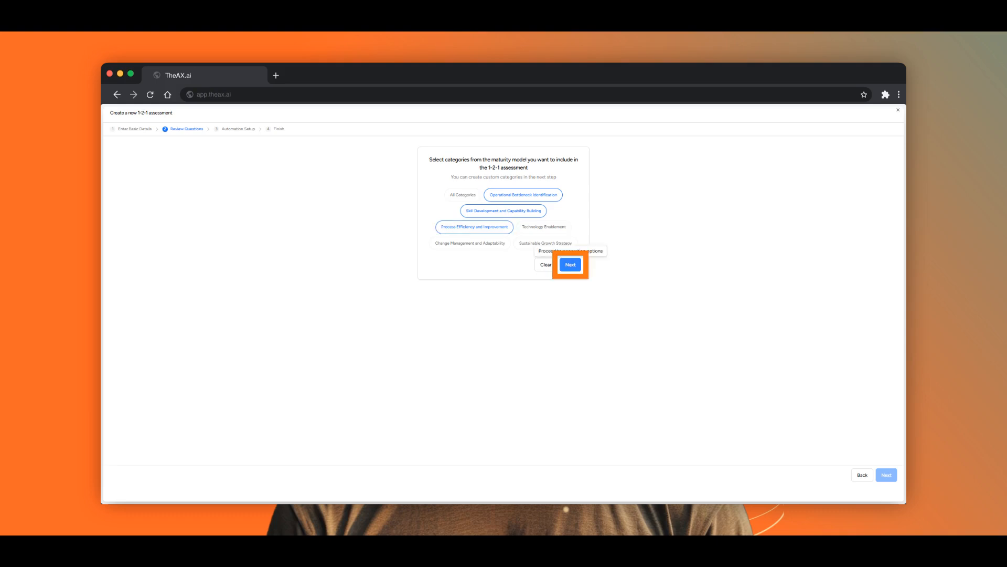
click(570, 264)
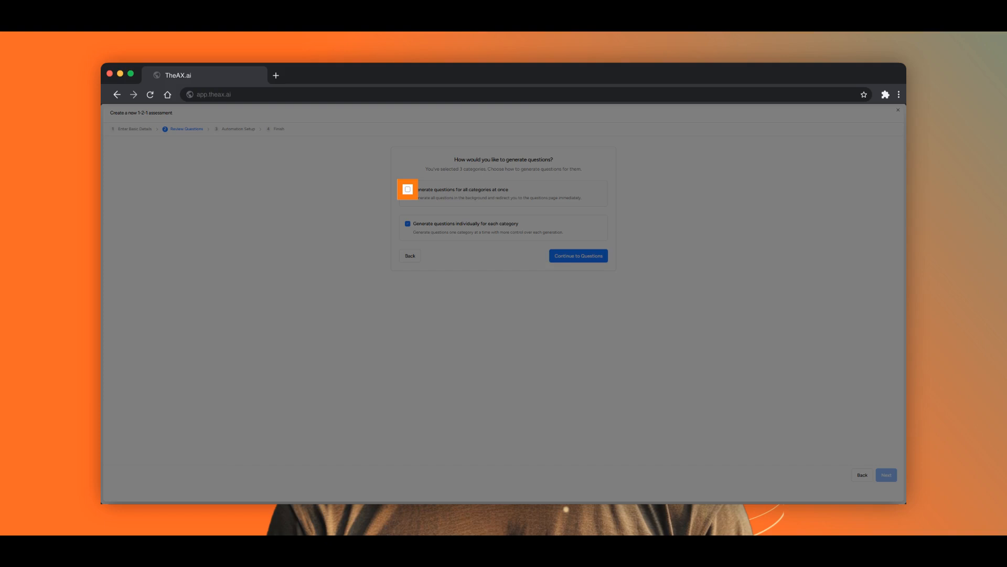
- Add plain-language guidance for the questions and answers and make the questions Single Choice
text(uestion)
text(s and answers)
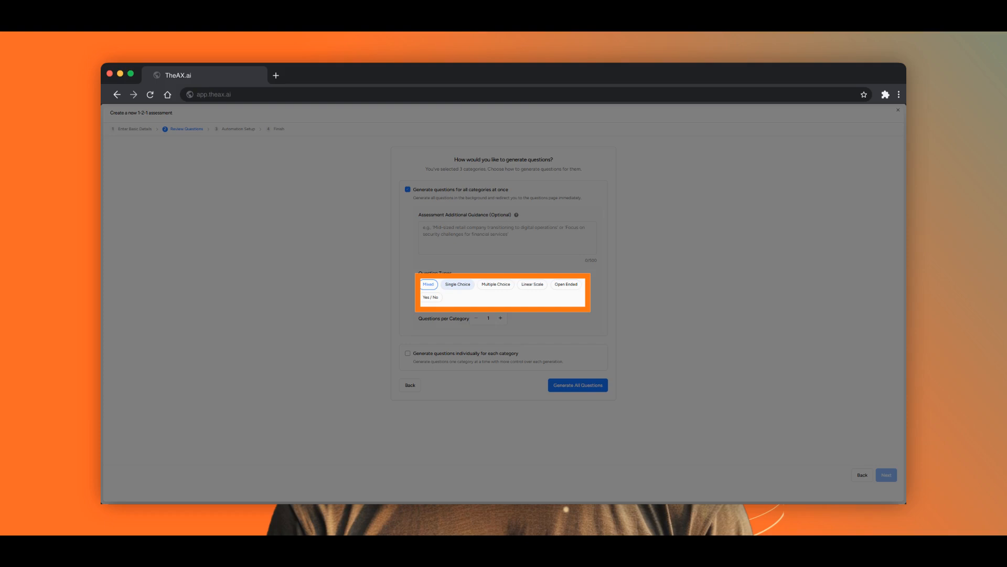
click(457, 285)
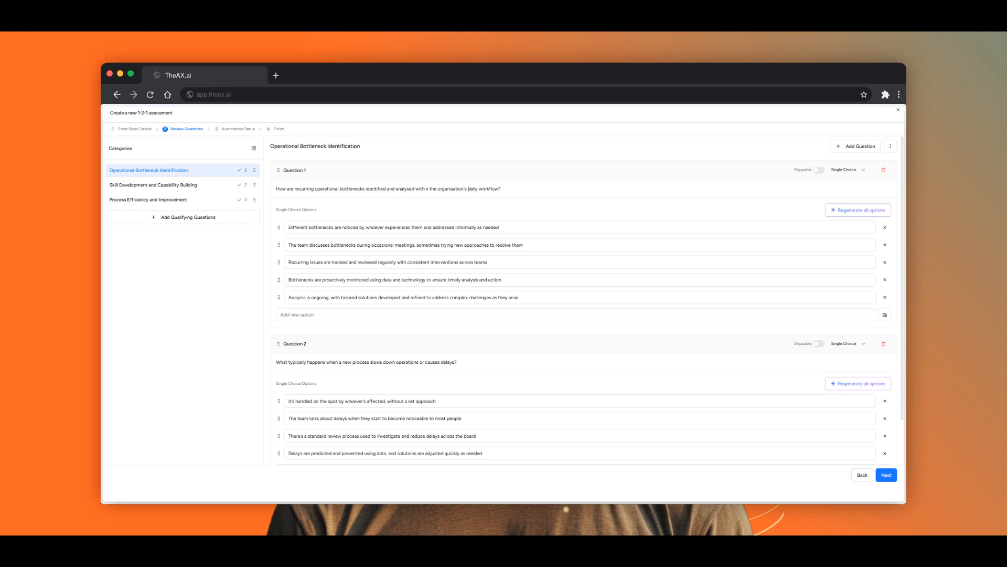
- Remove 'daily workflow' from Question 1 and add a 'Continuous analysis' answer option
drag(469, 189, 499, 189)
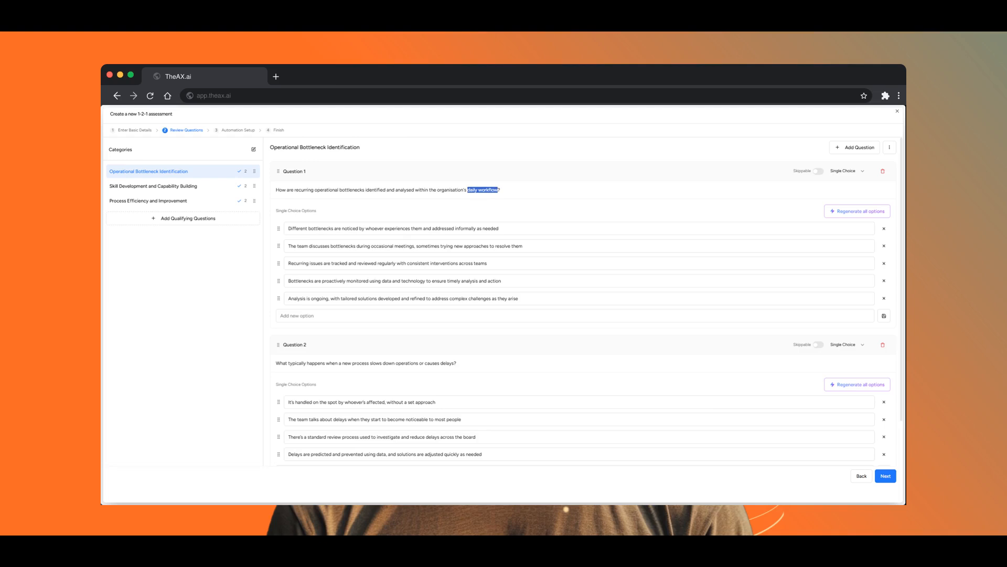
key(BackSpace)
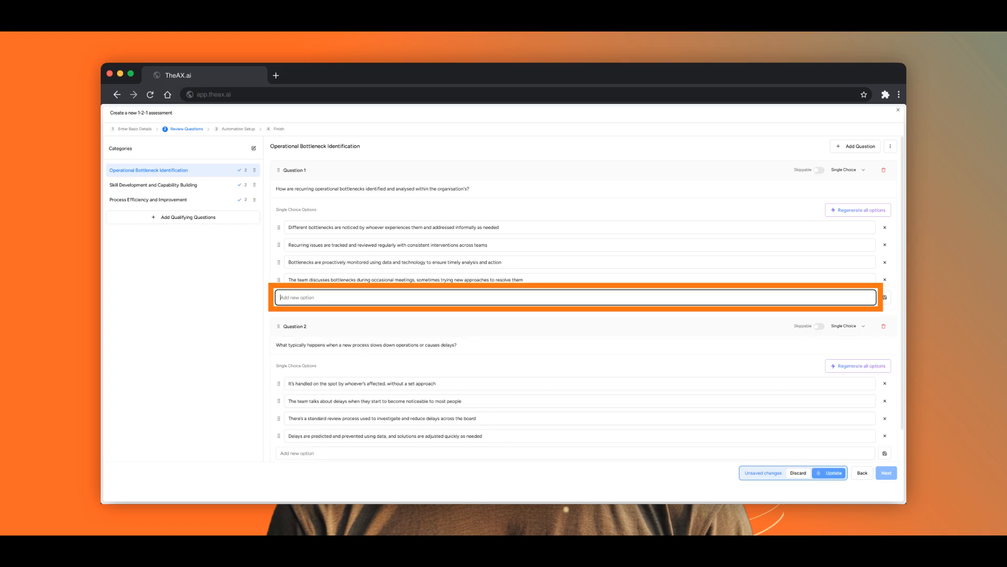
text(Continu)
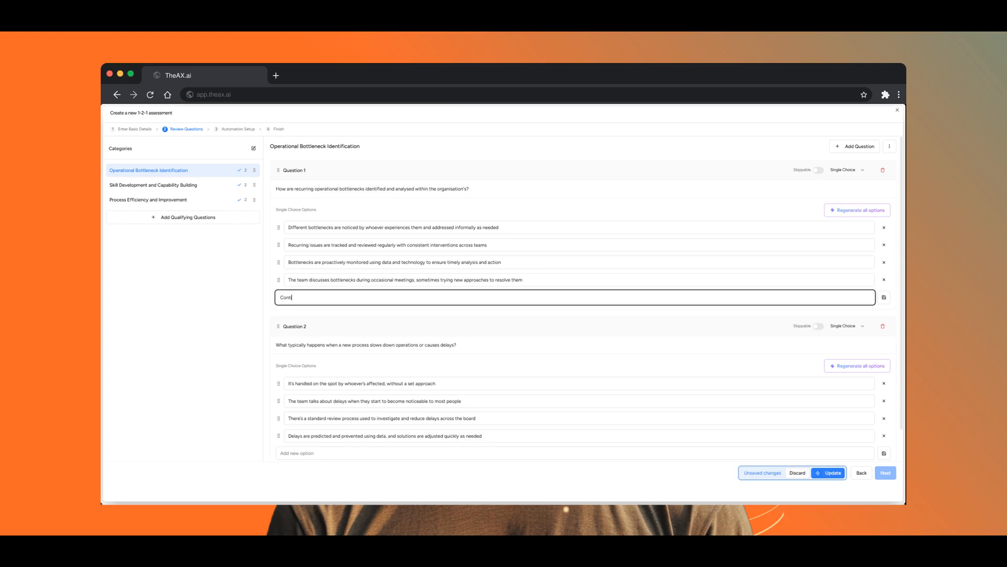
text(ous analyus)
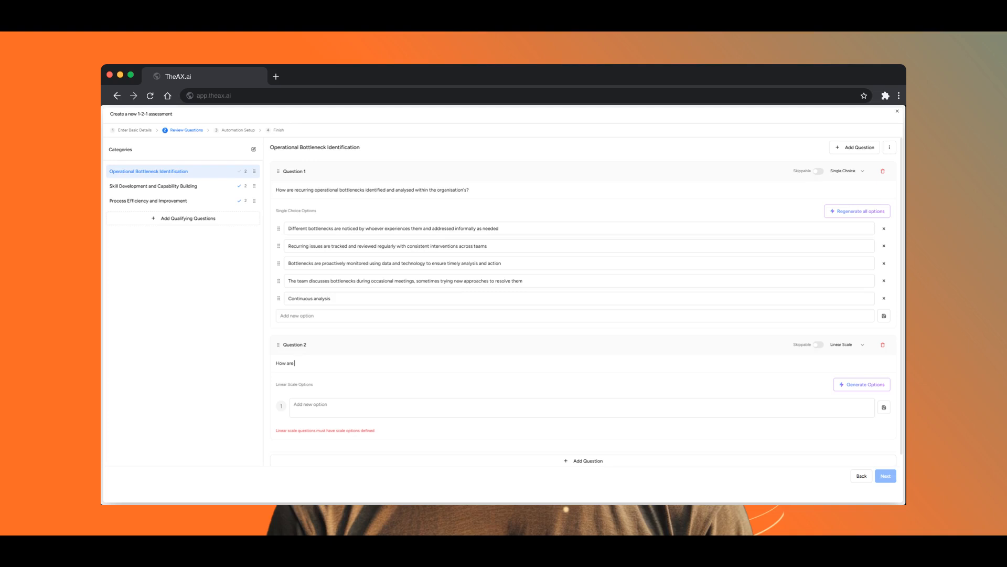
- Set Question 2's text to 'How are bottlenecks managed?'
text(ttlenecks managed?)
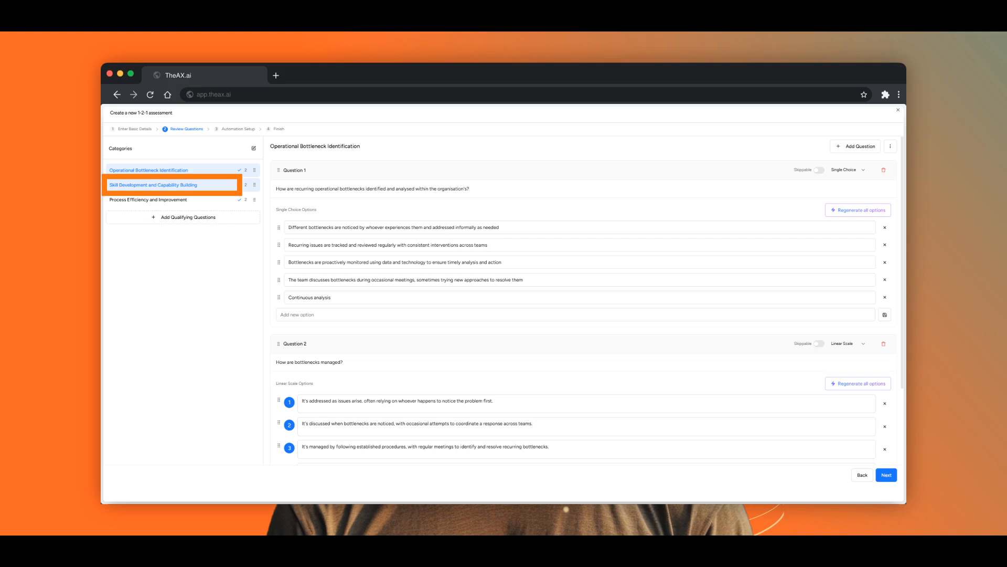
- Add a Skill Development question asking whether trainings improve understanding of the processes
click(153, 185)
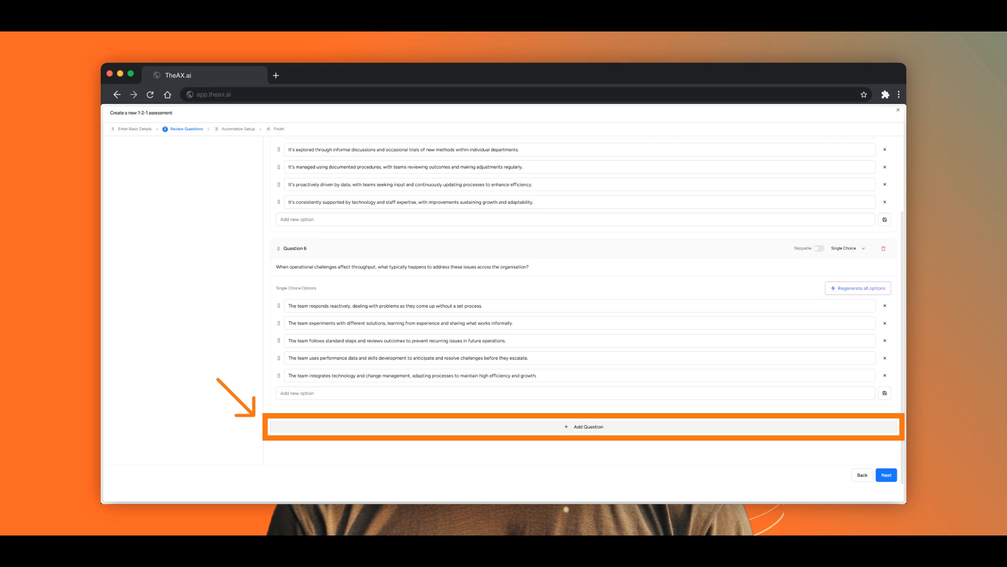
click(584, 426)
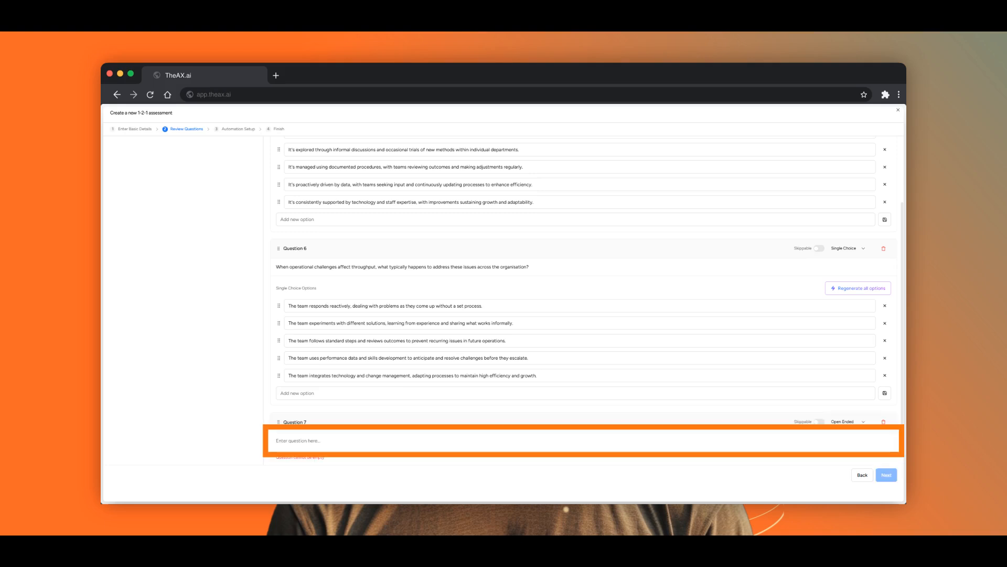
text(ve the under)
text(standing of the processes?)
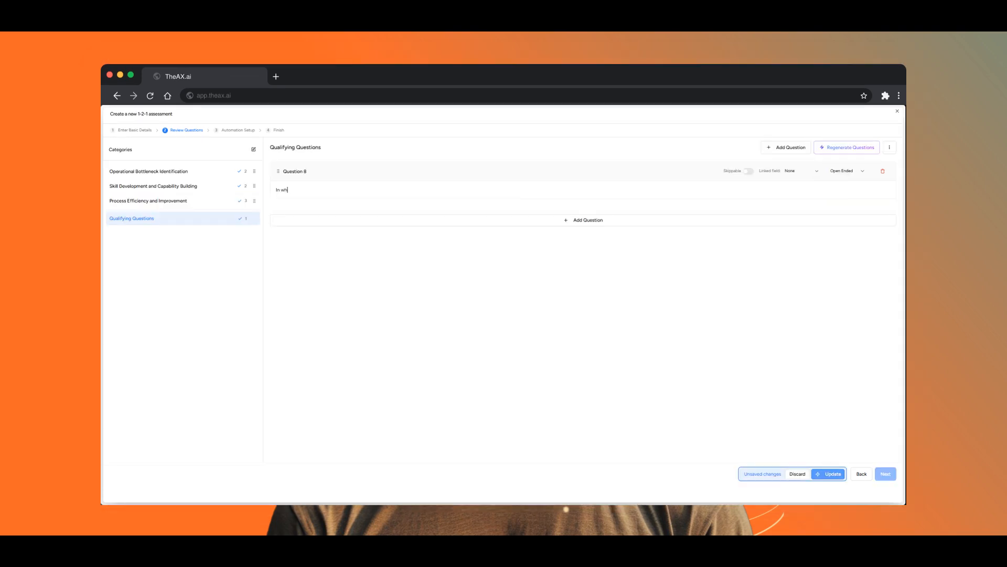
- Write qualifying questions on the respondent's work function and opting into company news
text(at function do you work?)
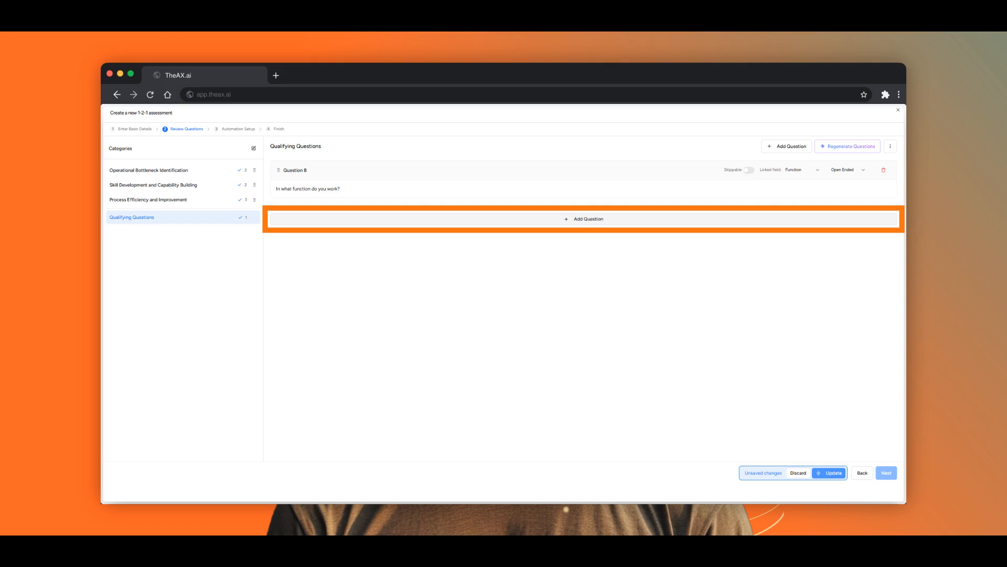
text(and news about)
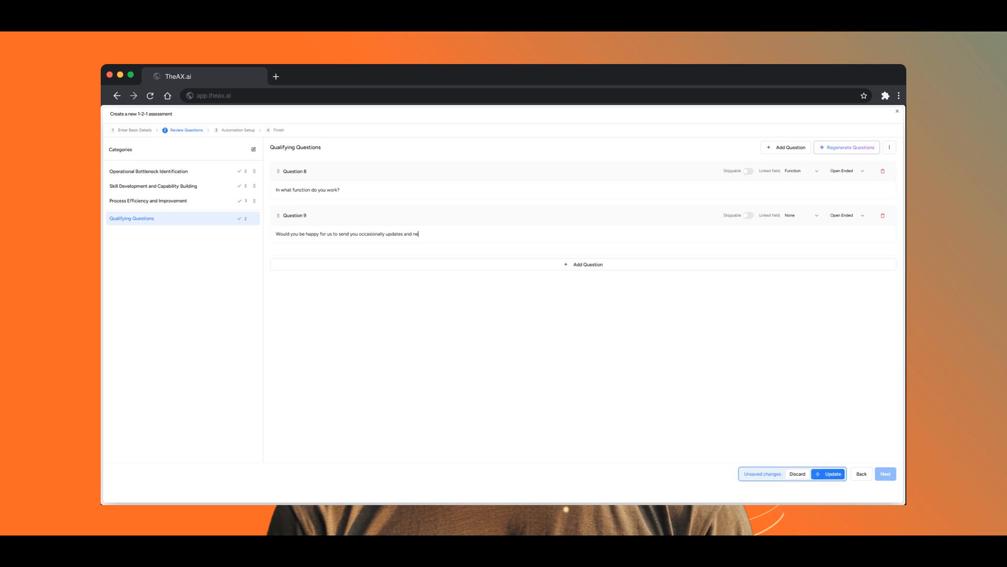
text( our companyu)
key(BackSpace)
text(?)
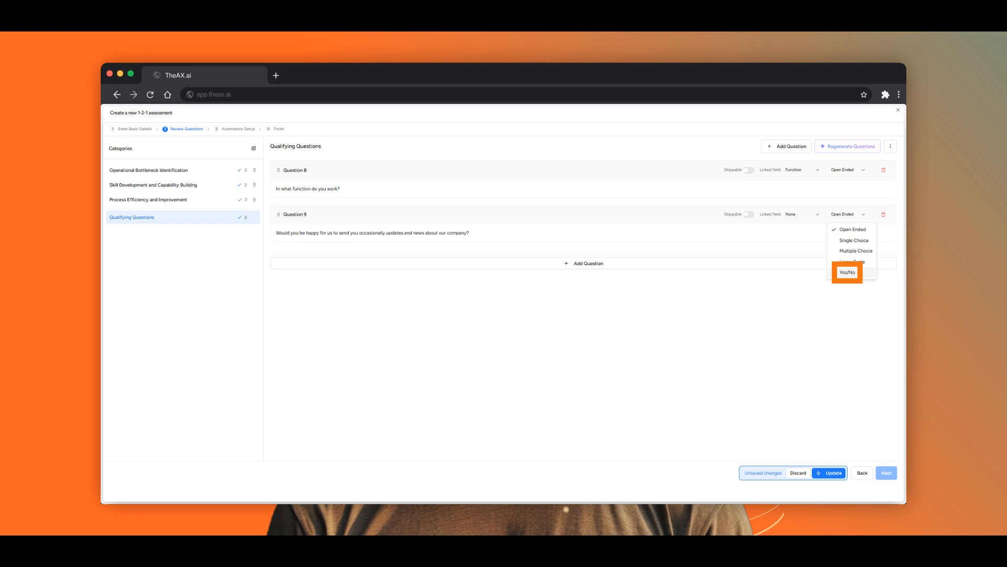
- Make Question 9 Yes/No and Question 8 skippable, then save the changes
click(847, 271)
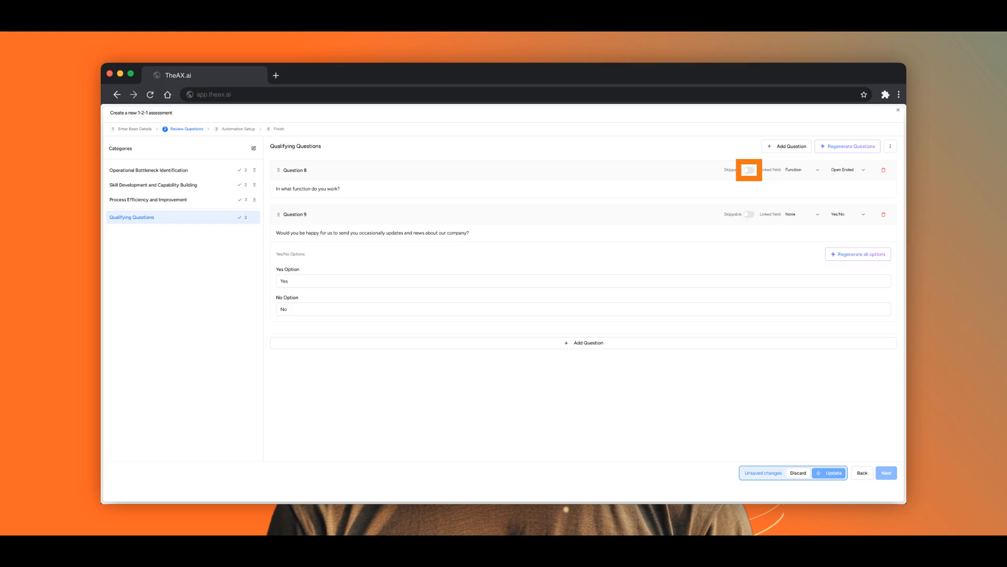
click(750, 170)
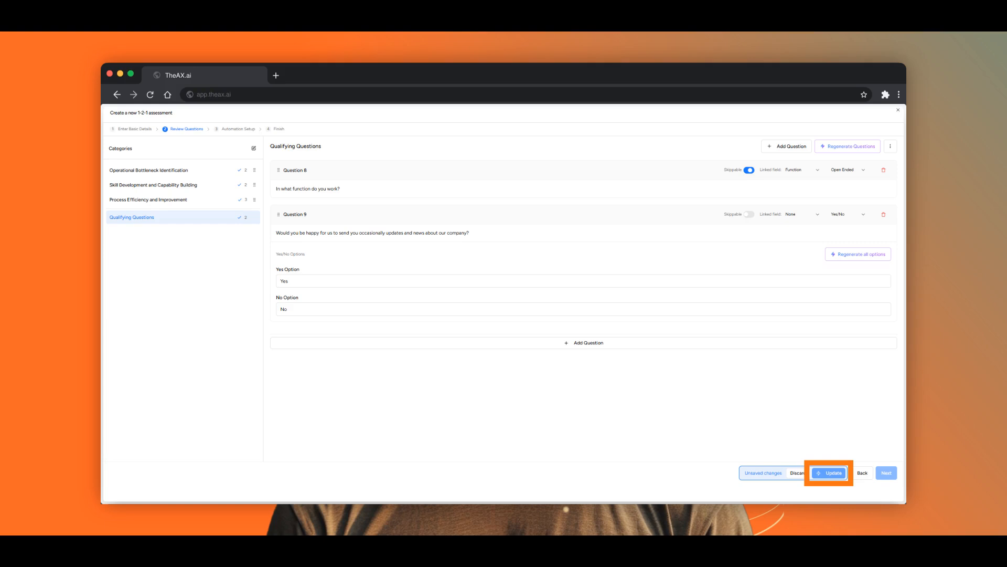
click(829, 472)
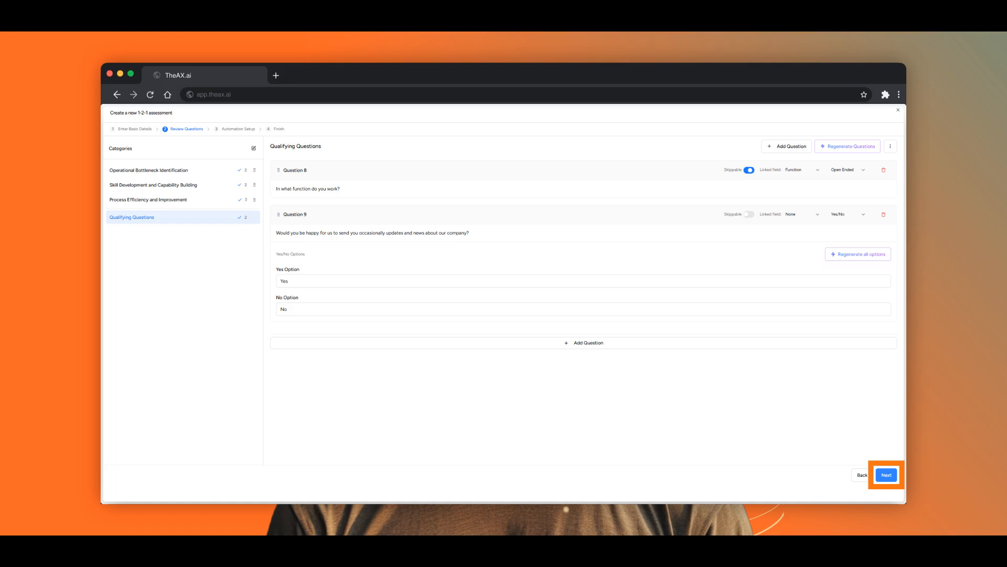
- Advance to Automation Setup and reach the Engagement call-to-action section
click(887, 475)
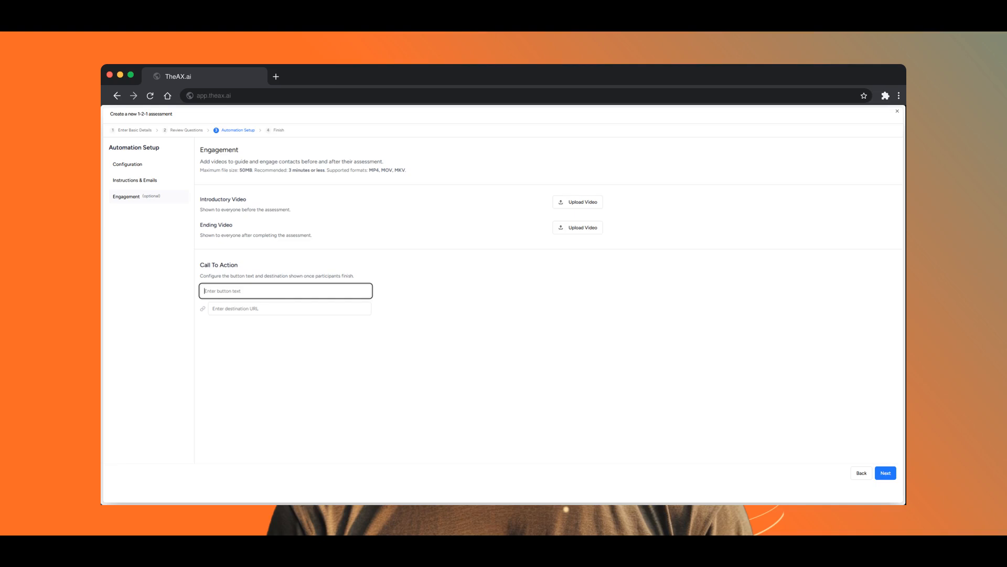
- Set the call-to-action button text to 'Book a call' and its URL to mycalendar.com
text(Book a call)
click(290, 308)
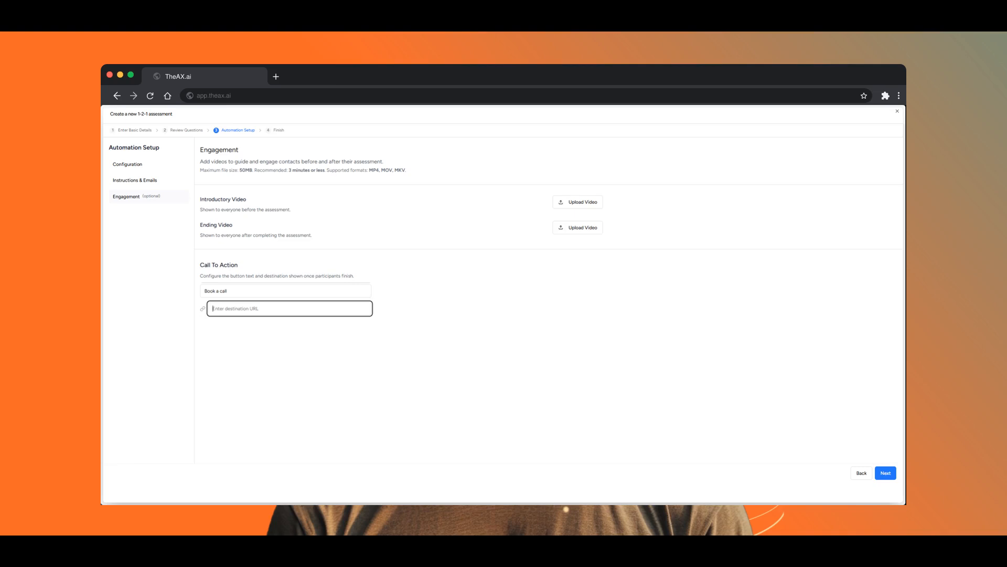
text(mycalendar.com)
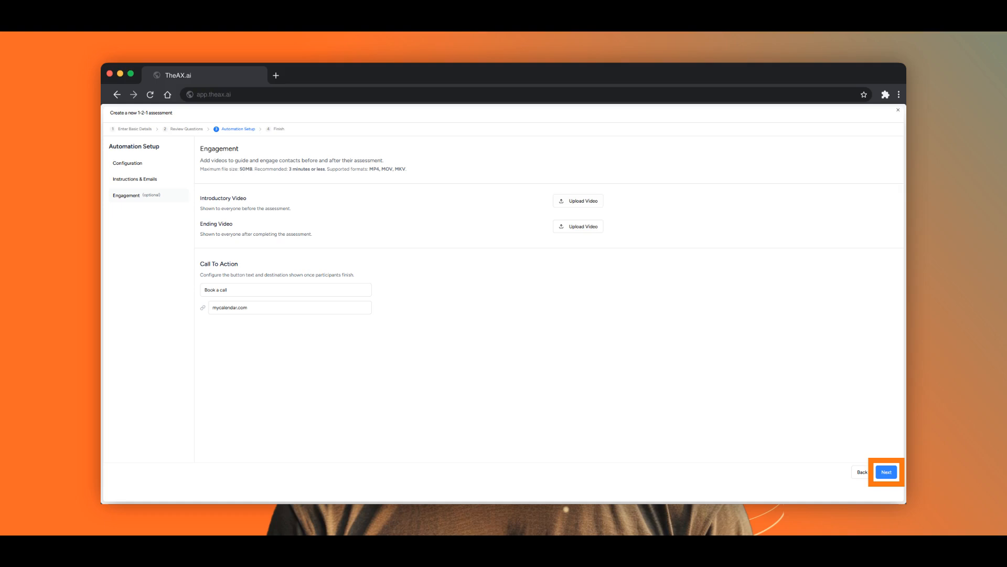